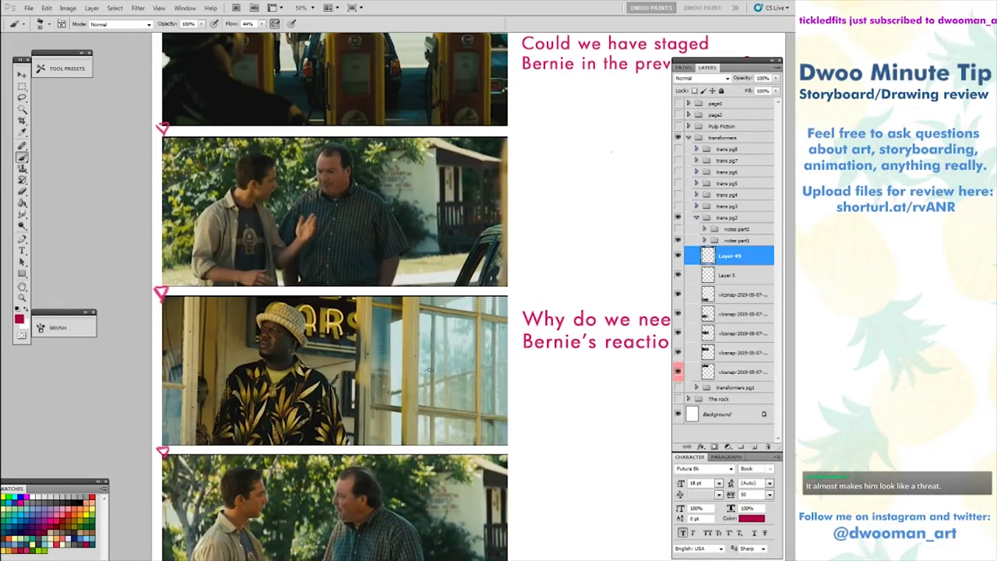
- Trace the outline of Bernie's dark foreground silhouette in the second panel, and undo the stroke
{"action": "scroll", "coordinate": [428, 370], "scroll_direction": "up", "scroll_amount": 3}
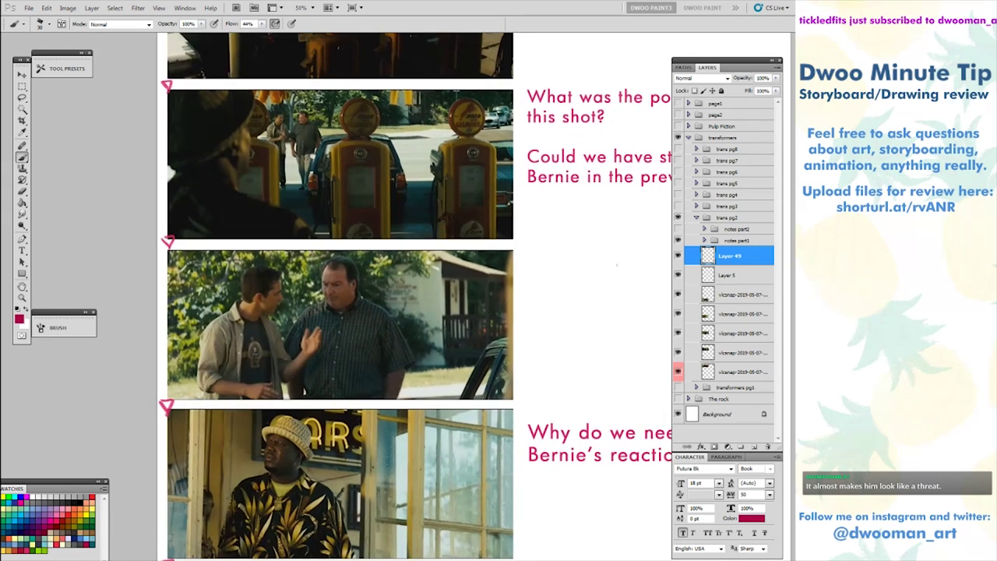
{"action": "scroll", "coordinate": [466, 505], "scroll_direction": "down", "scroll_amount": 4}
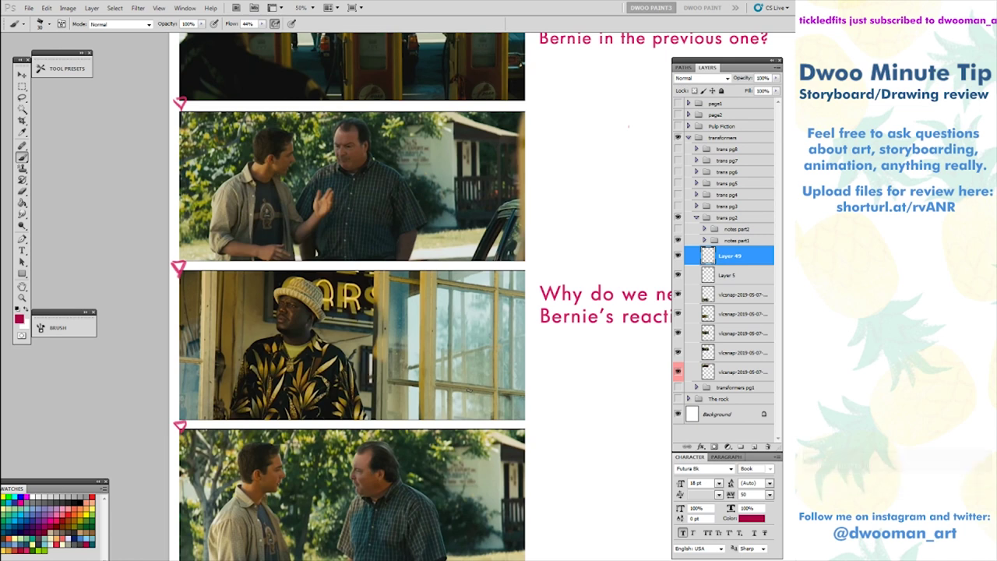
{"action": "scroll", "coordinate": [438, 345], "scroll_direction": "up", "scroll_amount": 7}
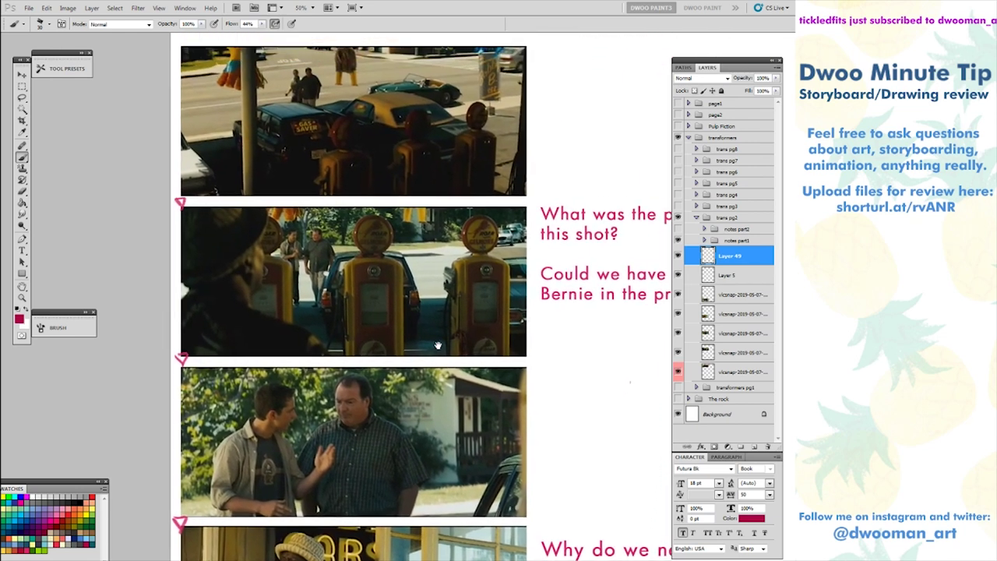
{"action": "mouse_move", "coordinate": [438, 345]}
{"action": "left_mouse_down"}
{"action": "mouse_move", "coordinate": [431, 399]}
{"action": "mouse_move", "coordinate": [431, 233]}
{"action": "left_mouse_up"}
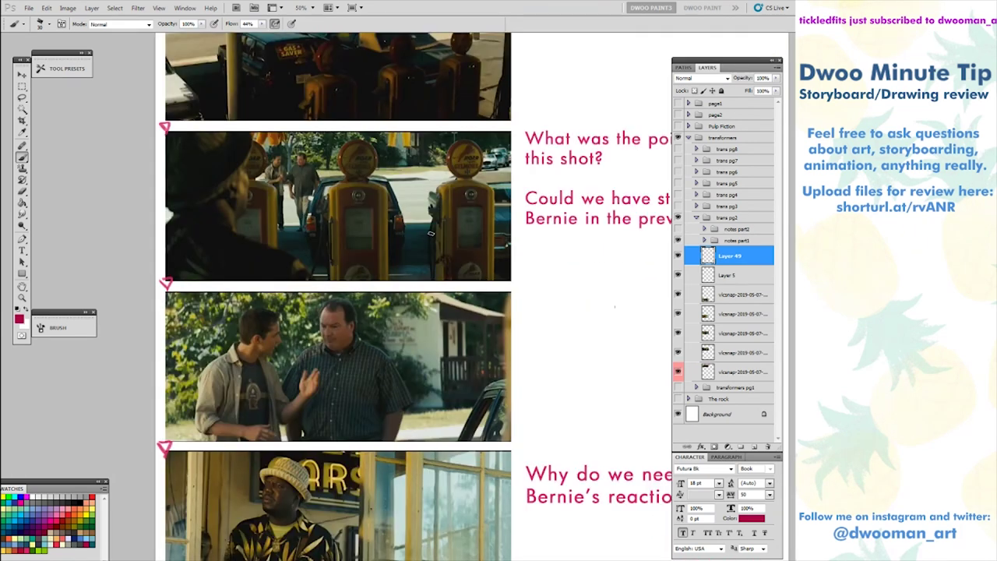
{"action": "scroll", "coordinate": [431, 233], "scroll_direction": "up", "scroll_amount": 1}
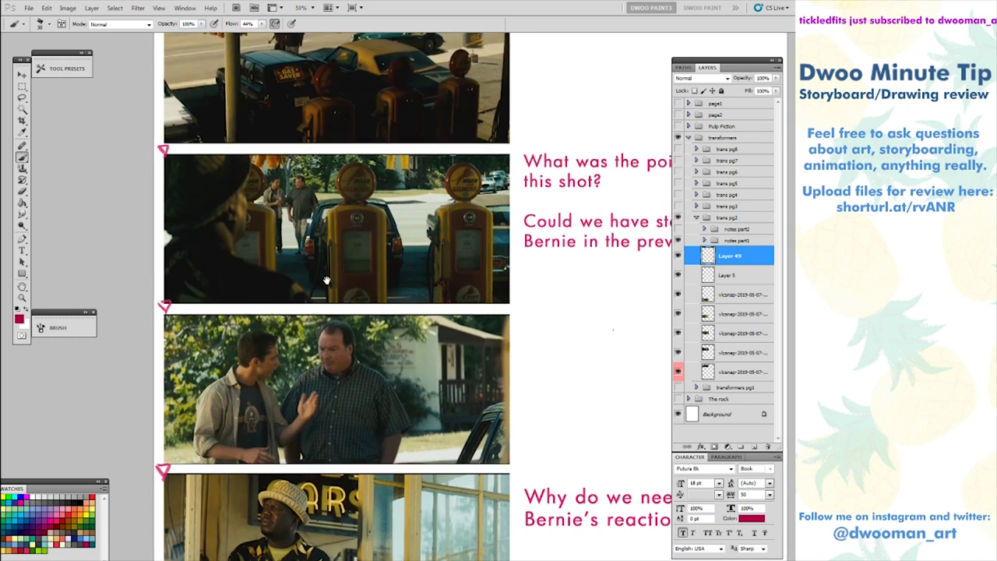
{"action": "mouse_move", "coordinate": [247, 151]}
{"action": "left_mouse_down"}
{"action": "mouse_move", "coordinate": [252, 179]}
{"action": "mouse_move", "coordinate": [235, 246]}
{"action": "mouse_move", "coordinate": [312, 286]}
{"action": "left_mouse_up"}
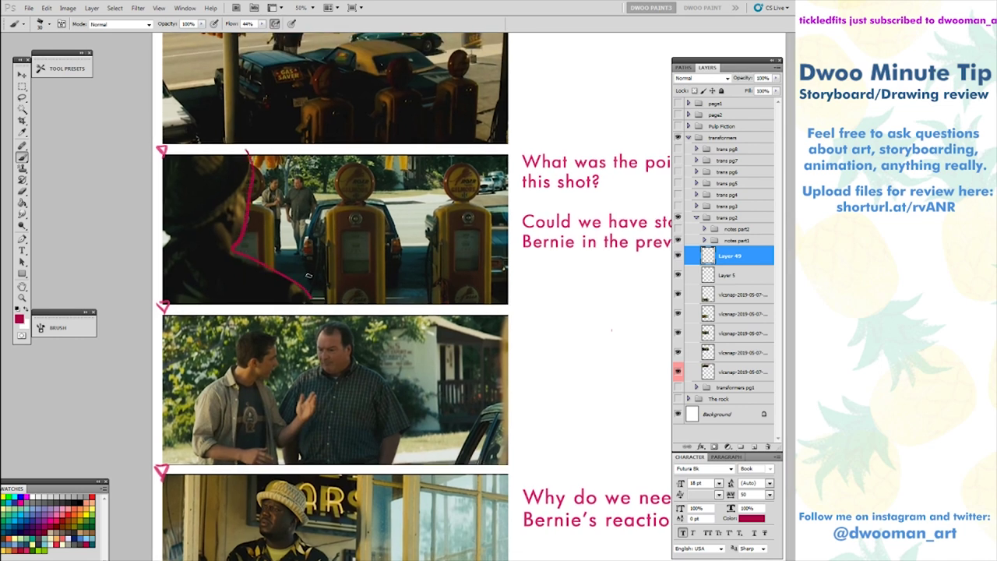
{"action": "mouse_move", "coordinate": [374, 408]}
{"action": "left_mouse_down"}
{"action": "mouse_move", "coordinate": [390, 356]}
{"action": "mouse_move", "coordinate": [374, 273]}
{"action": "left_mouse_up"}
{"action": "key", "text": "ctrl+z"}
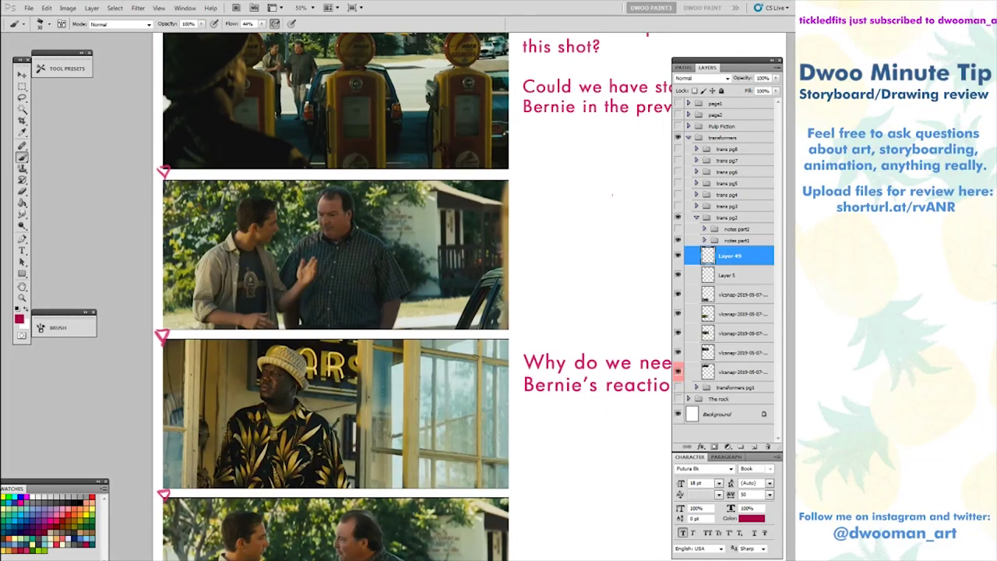
- Draw a curved line beside the lower three panels to group them as one shot, and undo it
{"action": "scroll", "coordinate": [491, 292], "scroll_direction": "down", "scroll_amount": 1}
{"action": "mouse_move", "coordinate": [512, 206]}
{"action": "left_mouse_down"}
{"action": "mouse_move", "coordinate": [537, 461]}
{"action": "mouse_move", "coordinate": [528, 474]}
{"action": "left_mouse_up"}
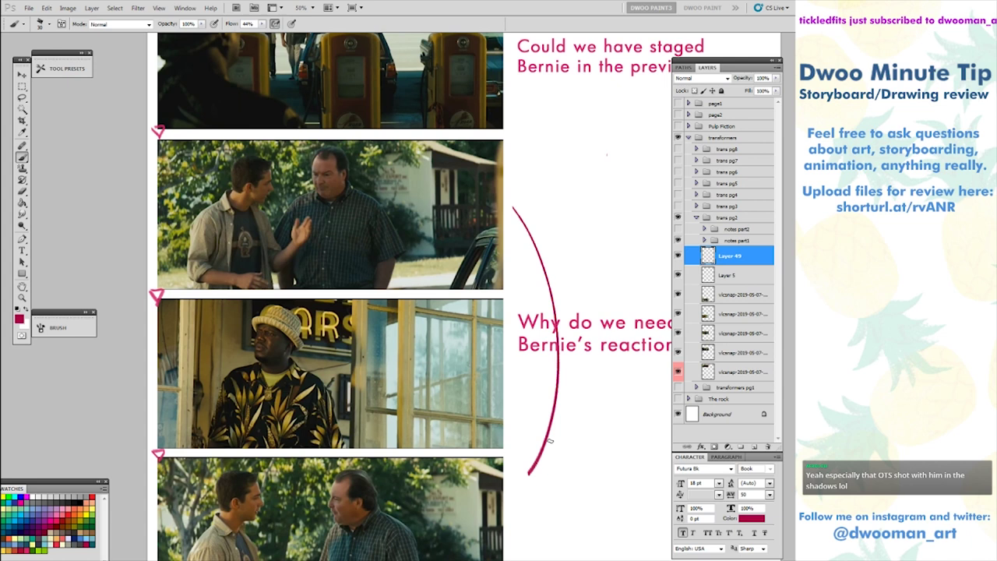
{"action": "key", "text": "ctrl+z"}
- Hide the notes part1 group and show notes part2 in the trans pg2 group
{"action": "key", "text": "z"}
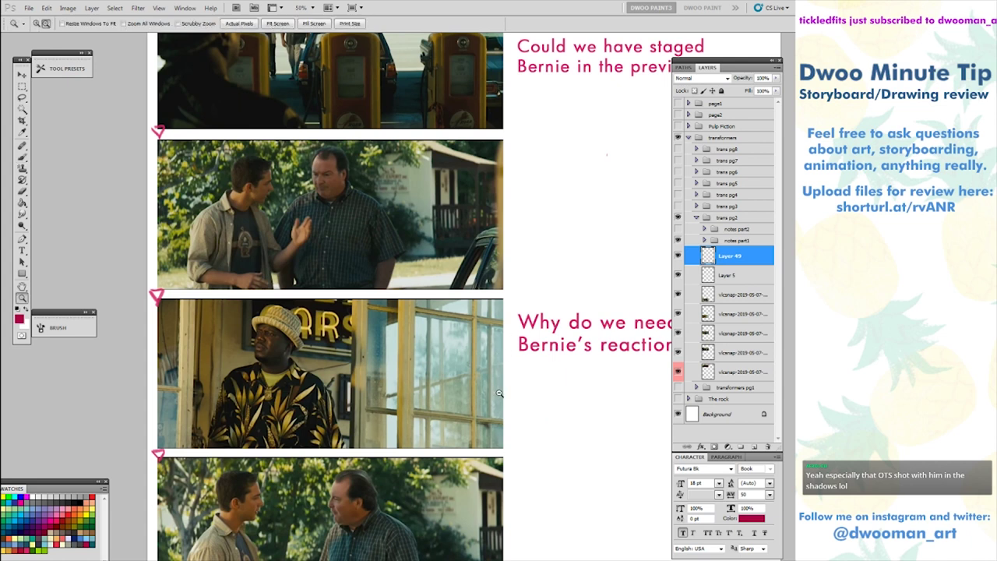
{"action": "left_click", "coordinate": [499, 400], "text": "alt"}
{"action": "left_click_drag", "start_coordinate": [515, 397], "coordinate": [423, 443]}
{"action": "left_click_drag", "start_coordinate": [446, 361], "coordinate": [446, 349]}
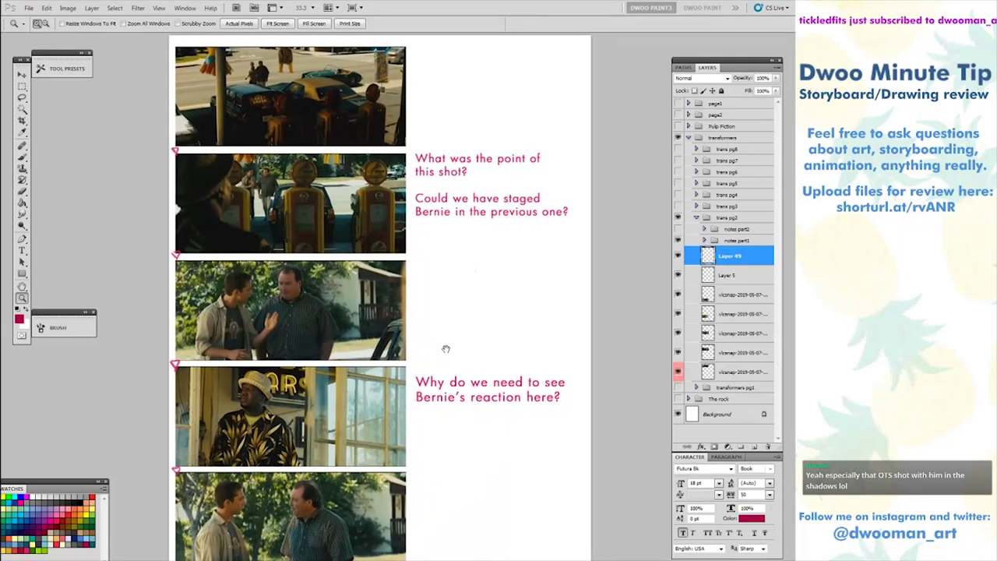
{"action": "key", "text": "b"}
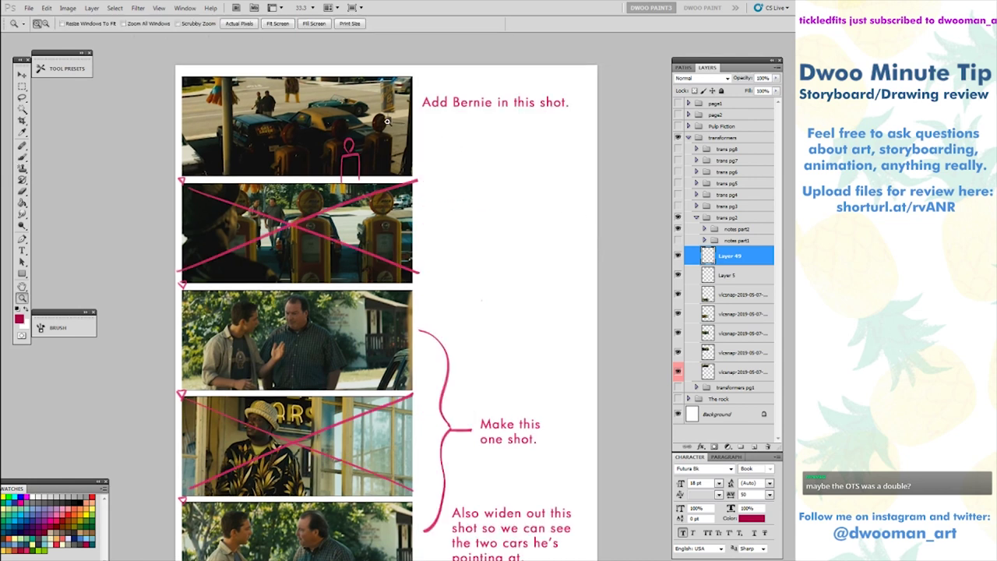
{"action": "key", "text": "ctrl+plus"}
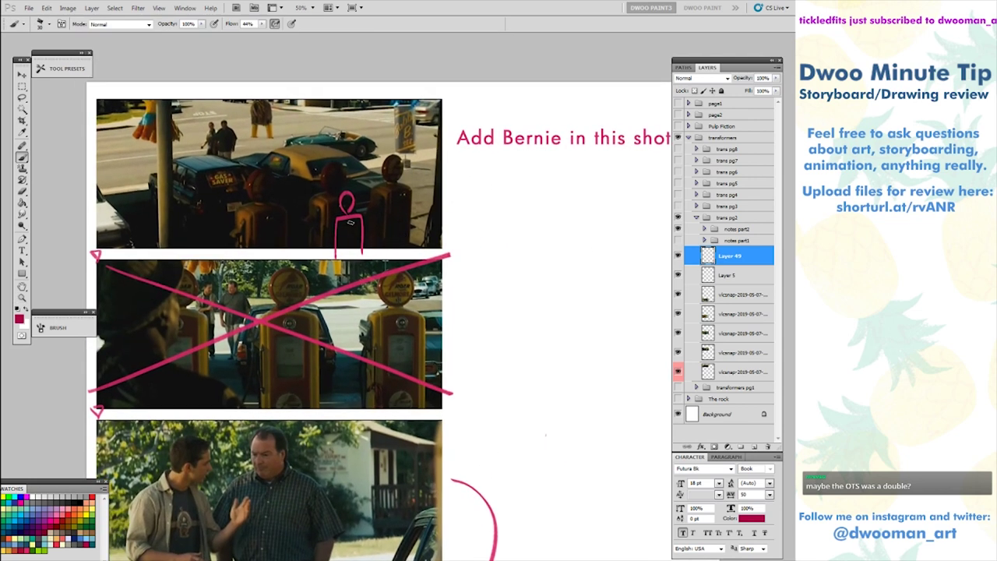
- Examine the revised page 2 notes in full-screen view, from the added Bernie figure down to the widened last shot
{"action": "mouse_move", "coordinate": [413, 212]}
{"action": "left_mouse_down"}
{"action": "mouse_move", "coordinate": [395, 224]}
{"action": "mouse_move", "coordinate": [408, 222]}
{"action": "left_mouse_up"}
{"action": "key", "text": "f"}
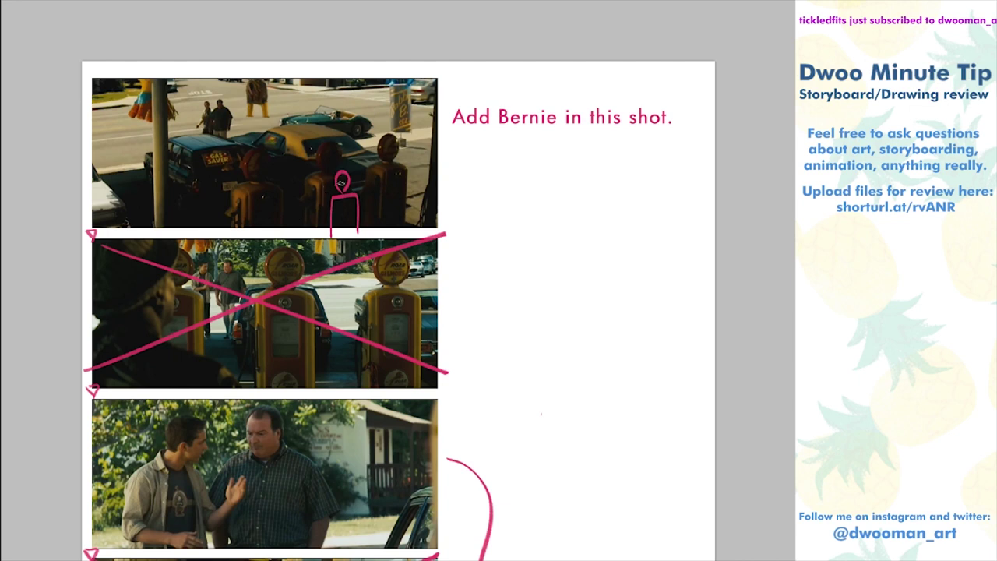
{"action": "mouse_move", "coordinate": [157, 228]}
{"action": "left_mouse_down"}
{"action": "mouse_move", "coordinate": [173, 234]}
{"action": "mouse_move", "coordinate": [132, 243]}
{"action": "left_mouse_up"}
{"action": "key", "text": "ctrl+z"}
{"action": "left_click_drag", "start_coordinate": [347, 361], "coordinate": [369, 302]}
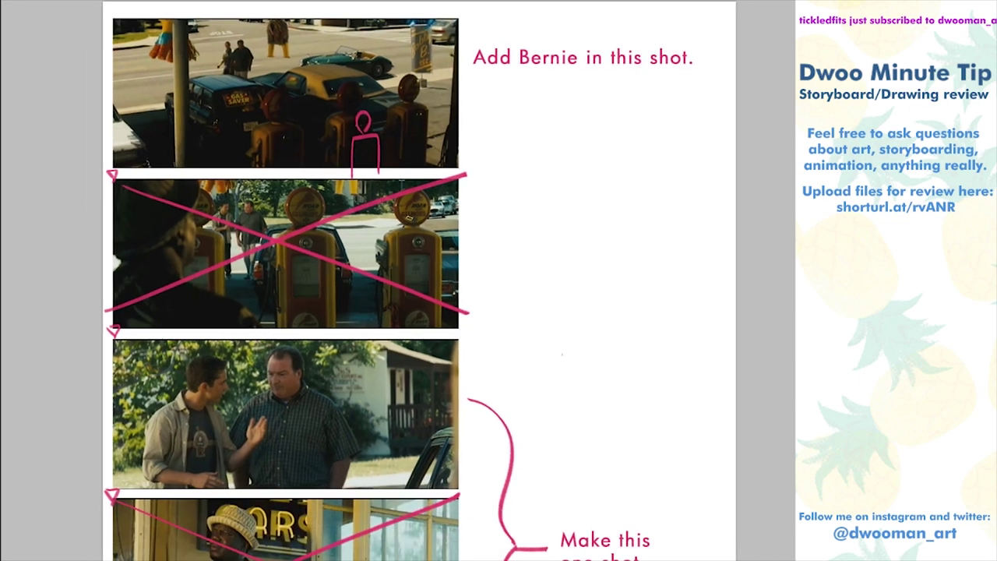
{"action": "left_click_drag", "start_coordinate": [417, 247], "coordinate": [516, 241]}
{"action": "key", "text": "ctrl+z"}
{"action": "left_click_drag", "start_coordinate": [393, 391], "coordinate": [401, 278]}
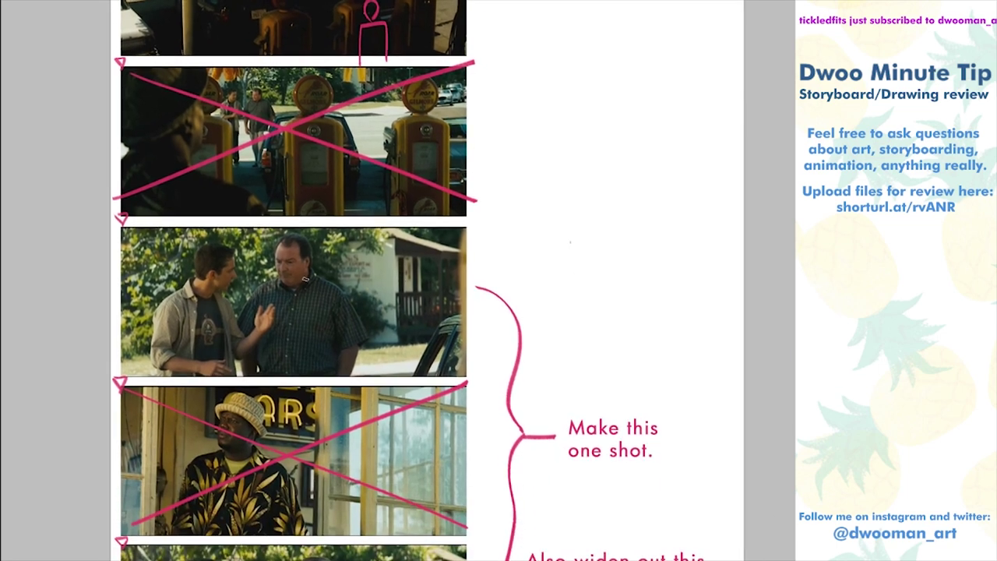
{"action": "left_click_drag", "start_coordinate": [568, 216], "coordinate": [560, 63]}
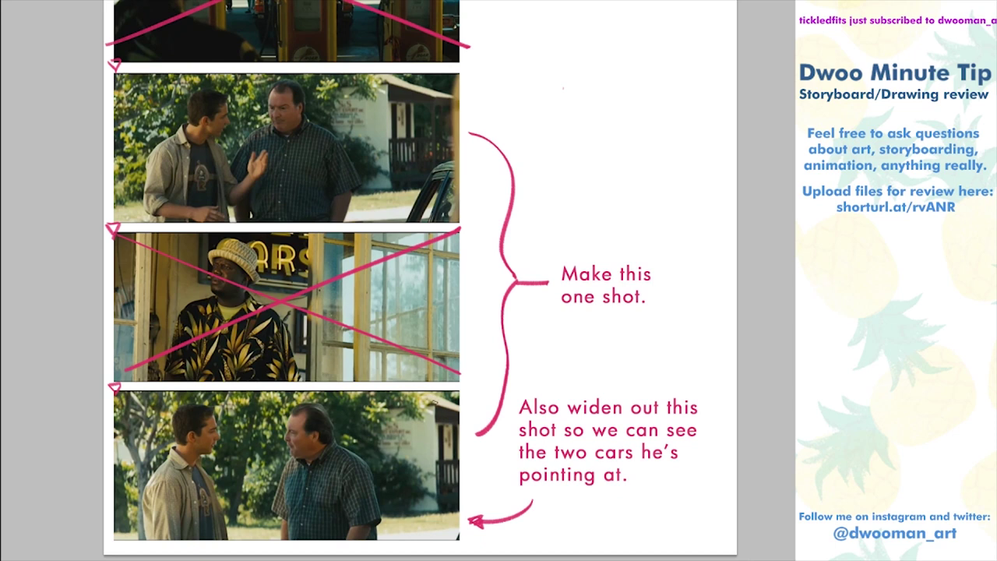
{"action": "scroll", "coordinate": [416, 472], "scroll_direction": "down", "scroll_amount": 2}
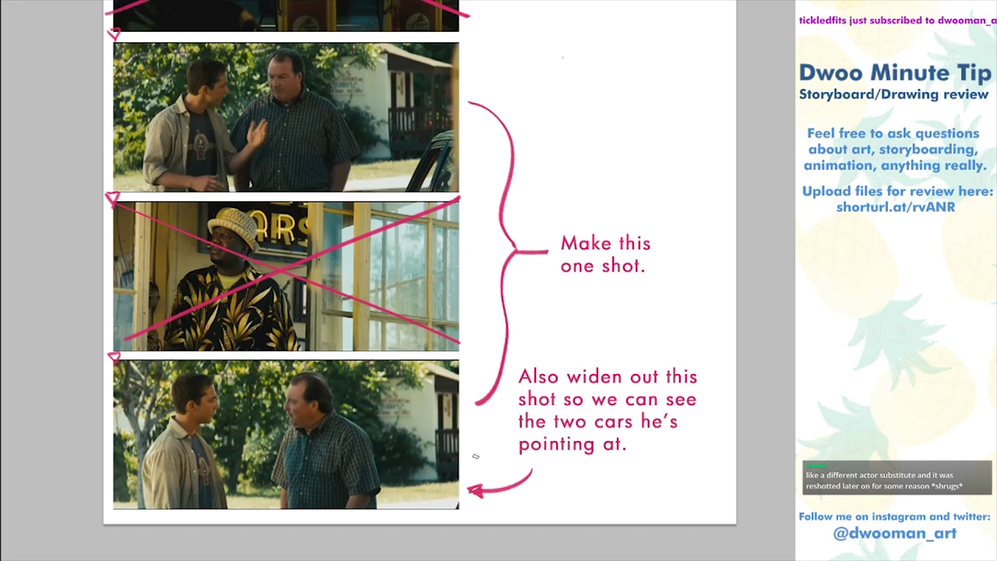
- Hide trans pg2, show the trans pg3 group, and add a new layer above its "Can't we shoot this" text layer
{"action": "left_click_drag", "start_coordinate": [536, 287], "coordinate": [567, 312]}
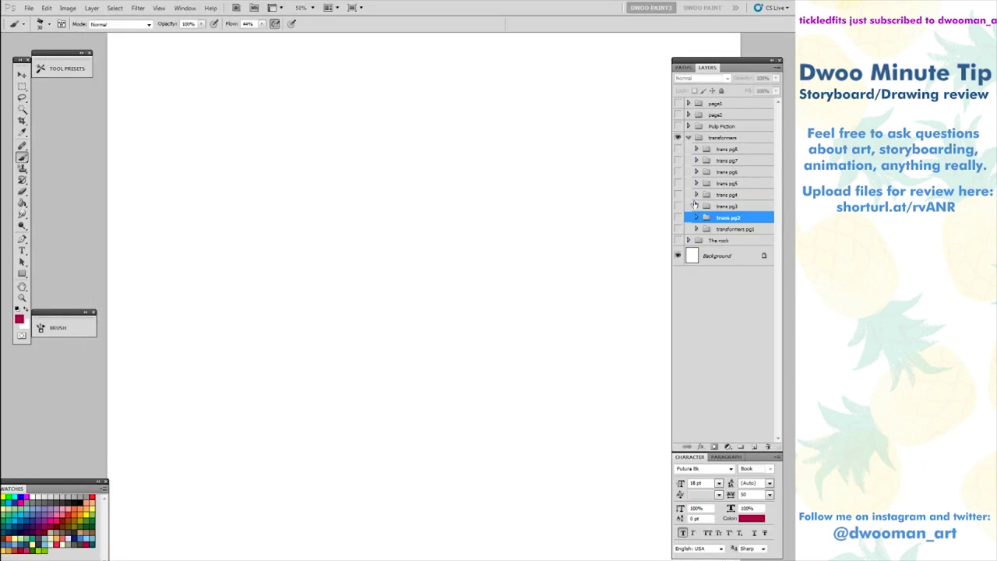
{"action": "left_click", "coordinate": [679, 205]}
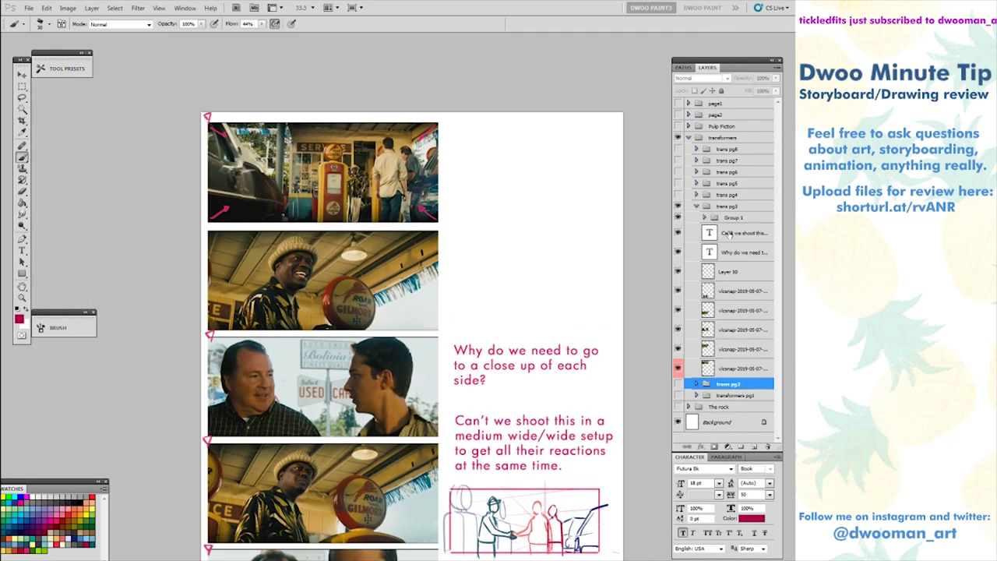
{"action": "left_click", "coordinate": [730, 233]}
{"action": "key", "text": "ctrl+shift+n"}
{"action": "key", "text": "Return"}
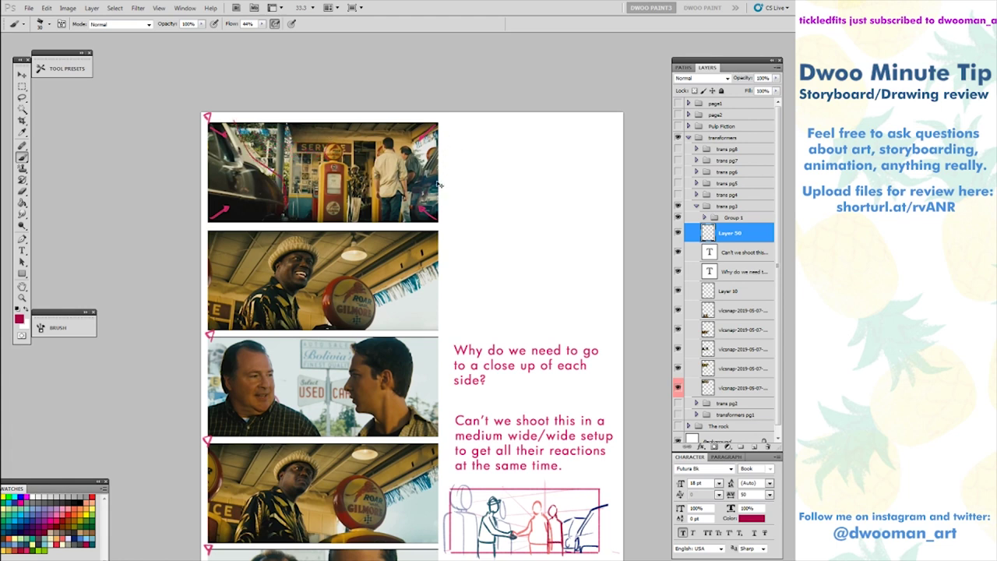
- Examine the page 3 panels and notes, from the gas station wide shot down through the alternating close-ups
{"action": "left_click_drag", "start_coordinate": [406, 204], "coordinate": [402, 225]}
{"action": "key", "text": "ctrl+space"}
{"action": "key", "text": "ctrl+space"}
{"action": "left_click", "coordinate": [331, 277], "text": "ctrl"}
{"action": "left_click_drag", "start_coordinate": [342, 340], "coordinate": [344, 325]}
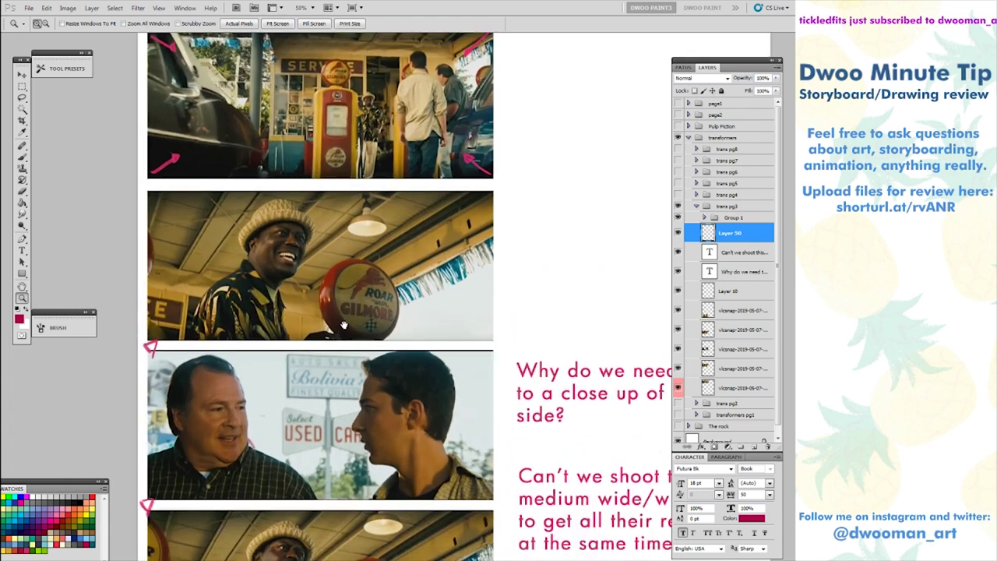
{"action": "scroll", "coordinate": [343, 325], "scroll_direction": "down", "scroll_amount": 5}
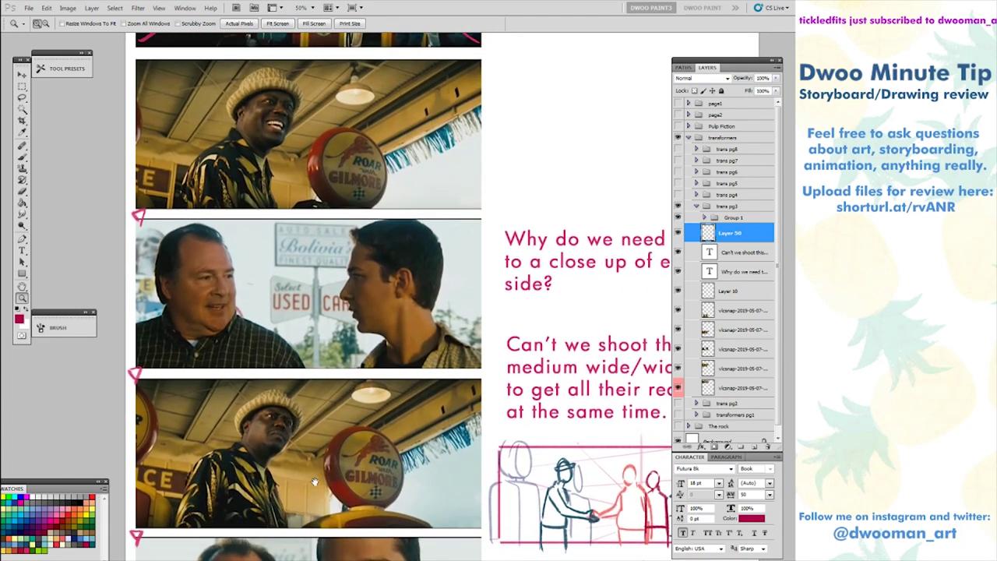
{"action": "left_click_drag", "start_coordinate": [314, 482], "coordinate": [313, 396]}
{"action": "left_click_drag", "start_coordinate": [410, 490], "coordinate": [423, 559]}
{"action": "left_click_drag", "start_coordinate": [448, 271], "coordinate": [424, 377]}
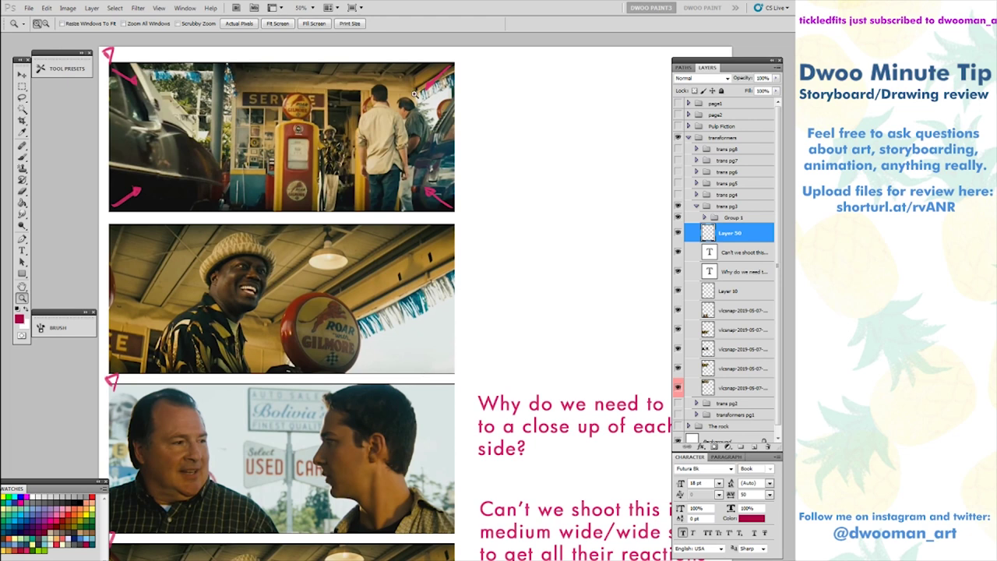
- Circle the two men beside the car in the first page 3 panel with the Brush, and undo the stroke
{"action": "key", "text": "b"}
{"action": "mouse_move", "coordinate": [427, 129]}
{"action": "left_mouse_down"}
{"action": "mouse_move", "coordinate": [403, 83]}
{"action": "mouse_move", "coordinate": [413, 200]}
{"action": "left_mouse_up"}
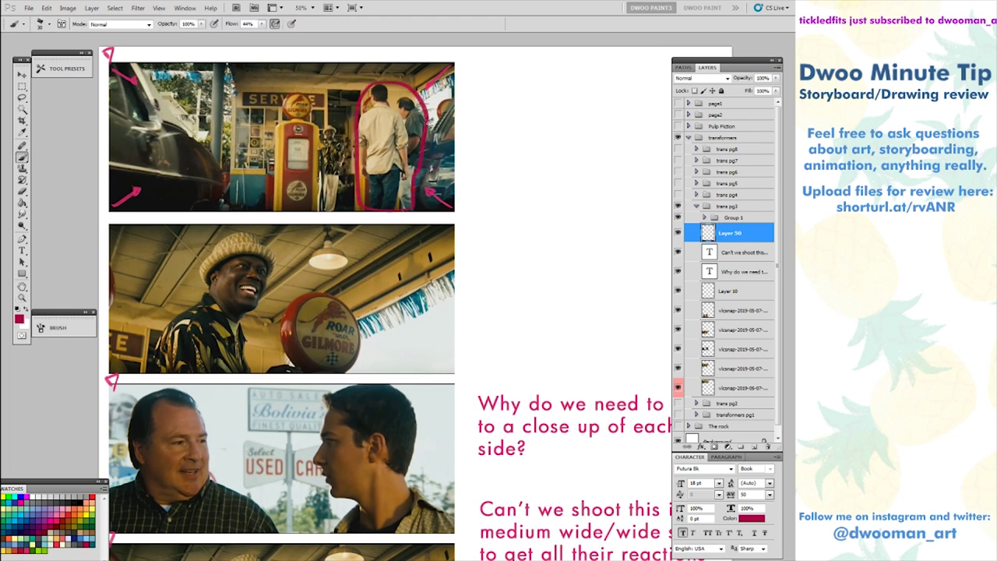
{"action": "key", "text": "ctrl+z"}
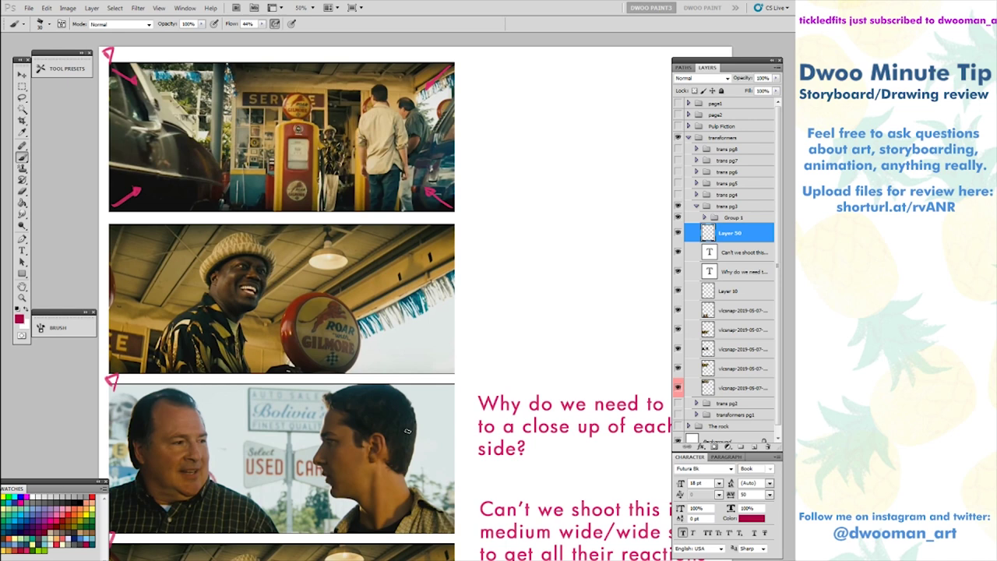
- Draw around the handshaking group in the wide-setup sketch below the notes, and undo the strokes
{"action": "scroll", "coordinate": [406, 430], "scroll_direction": "down", "scroll_amount": 3}
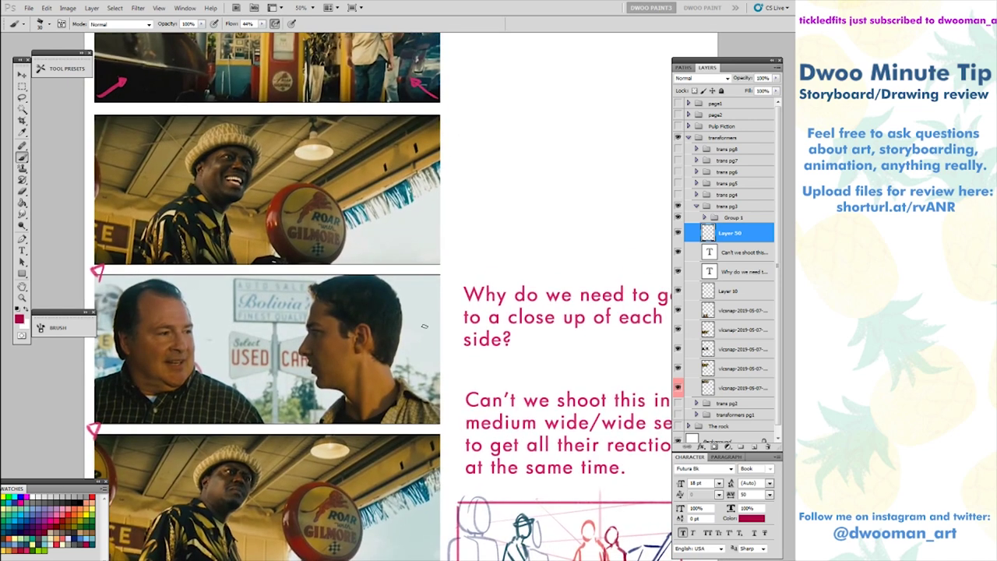
{"action": "scroll", "coordinate": [423, 326], "scroll_direction": "down", "scroll_amount": 2}
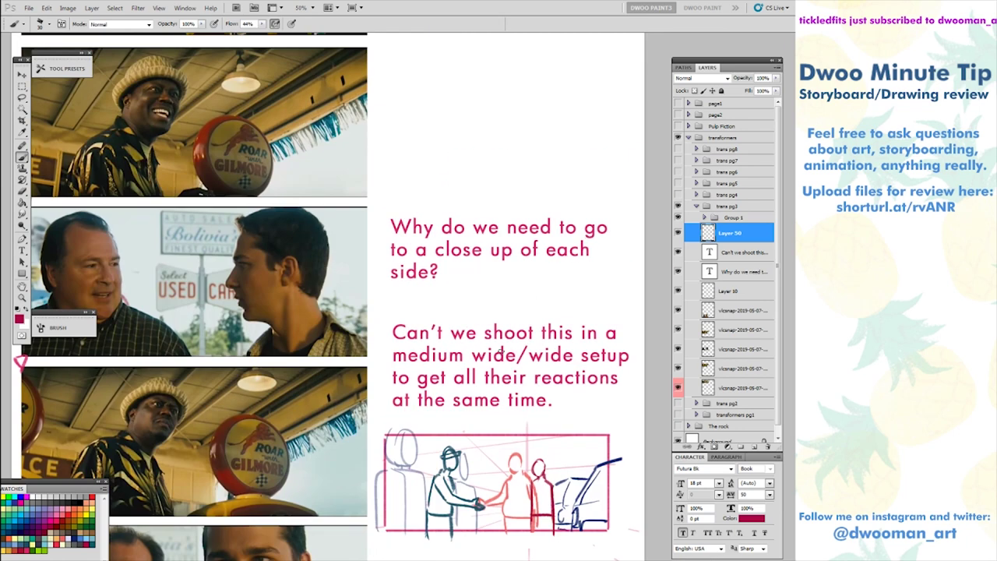
{"action": "left_click_drag", "start_coordinate": [461, 396], "coordinate": [493, 350]}
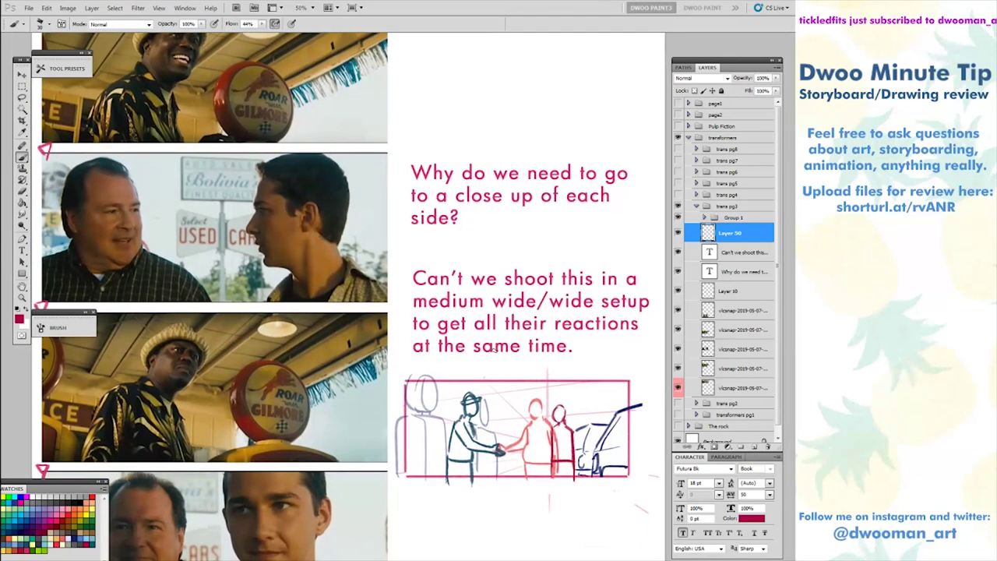
{"action": "left_click_drag", "start_coordinate": [543, 373], "coordinate": [513, 364]}
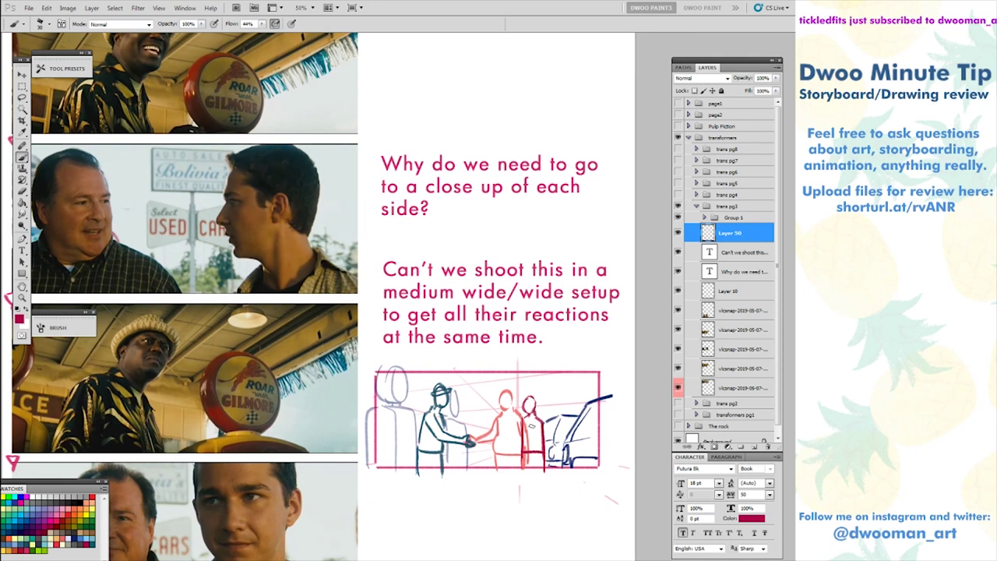
{"action": "left_click_drag", "start_coordinate": [532, 425], "coordinate": [521, 400]}
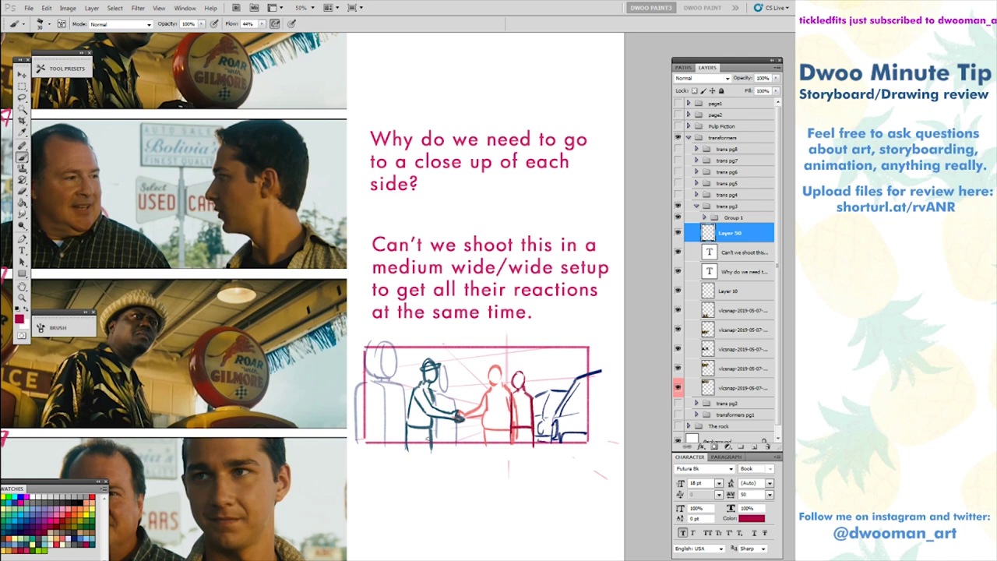
{"action": "mouse_move", "coordinate": [402, 451]}
{"action": "left_mouse_down"}
{"action": "mouse_move", "coordinate": [492, 452]}
{"action": "mouse_move", "coordinate": [556, 425]}
{"action": "left_mouse_up"}
{"action": "key", "text": "ctrl+z"}
{"action": "left_click_drag", "start_coordinate": [397, 447], "coordinate": [543, 444]}
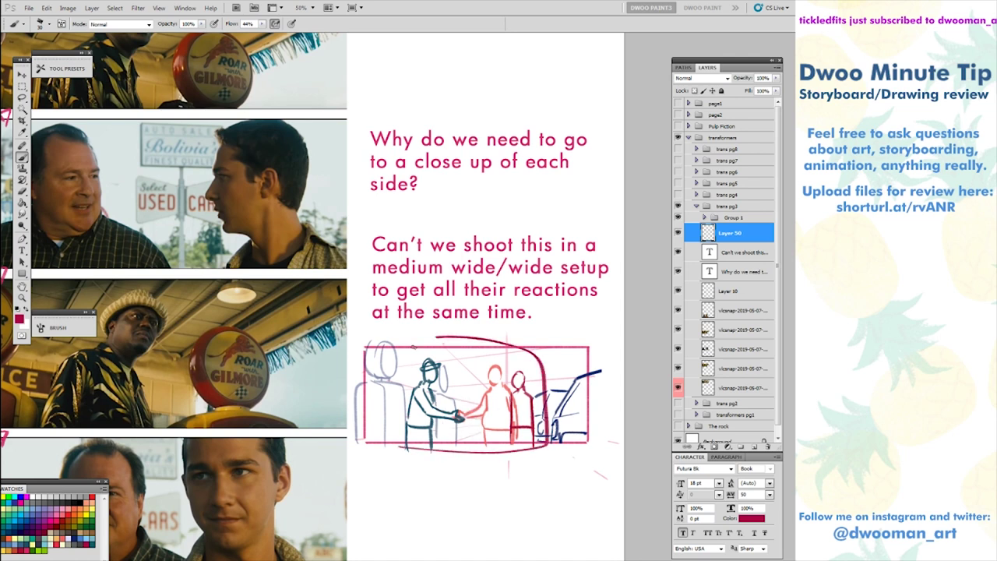
{"action": "key", "text": "ctrl+z"}
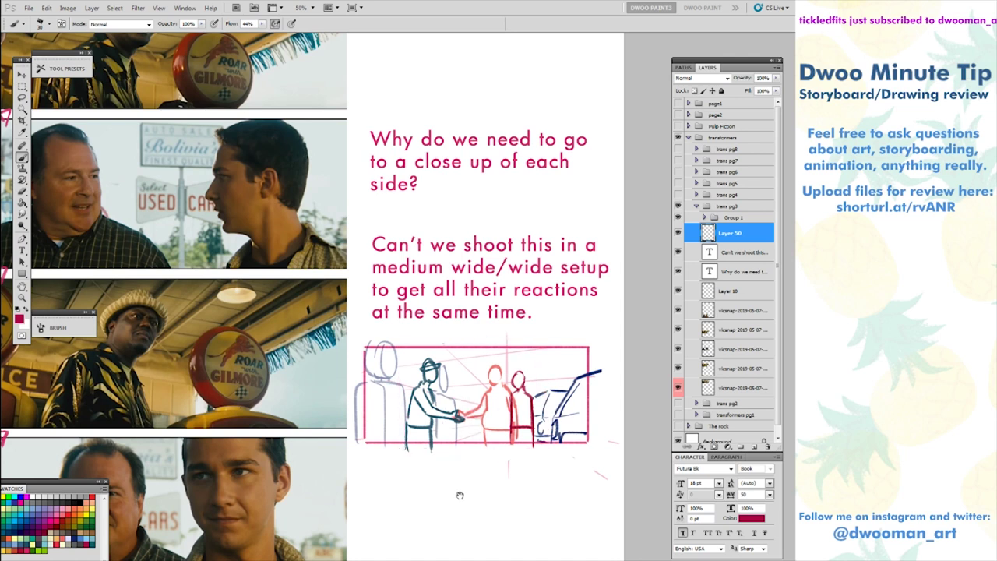
- Review the remaining page 3 panels and collapse the trans pg3 group
{"action": "left_click_drag", "start_coordinate": [456, 494], "coordinate": [476, 472]}
{"action": "left_click_drag", "start_coordinate": [360, 452], "coordinate": [397, 425]}
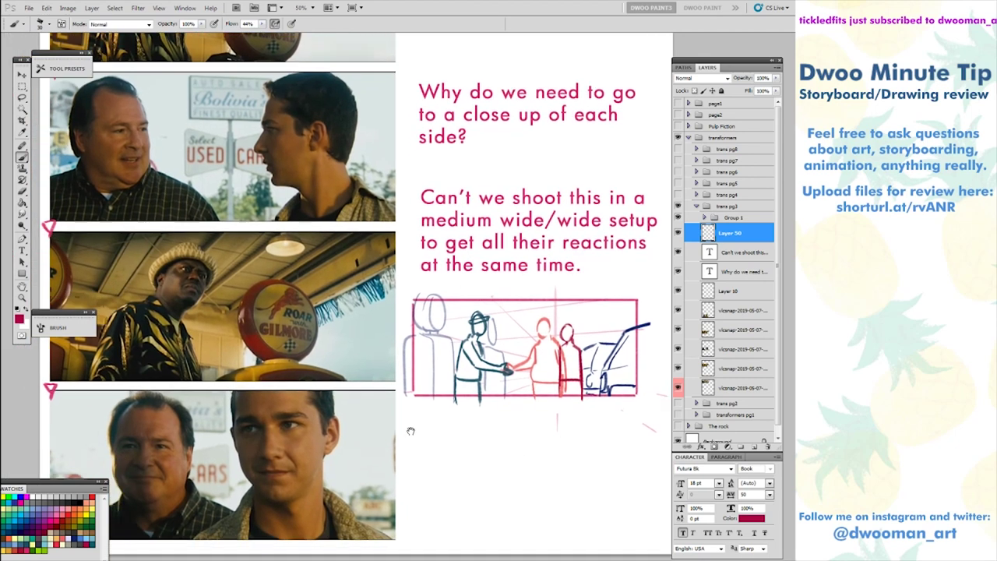
{"action": "left_click_drag", "start_coordinate": [536, 444], "coordinate": [519, 458]}
{"action": "left_click_drag", "start_coordinate": [467, 419], "coordinate": [520, 544]}
{"action": "left_click_drag", "start_coordinate": [568, 317], "coordinate": [555, 340]}
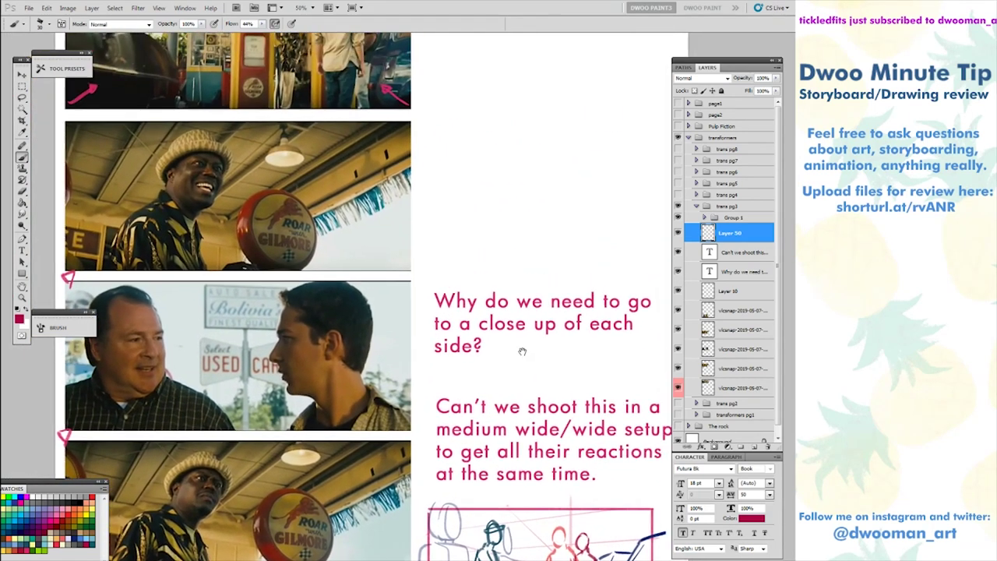
{"action": "left_click", "coordinate": [697, 207]}
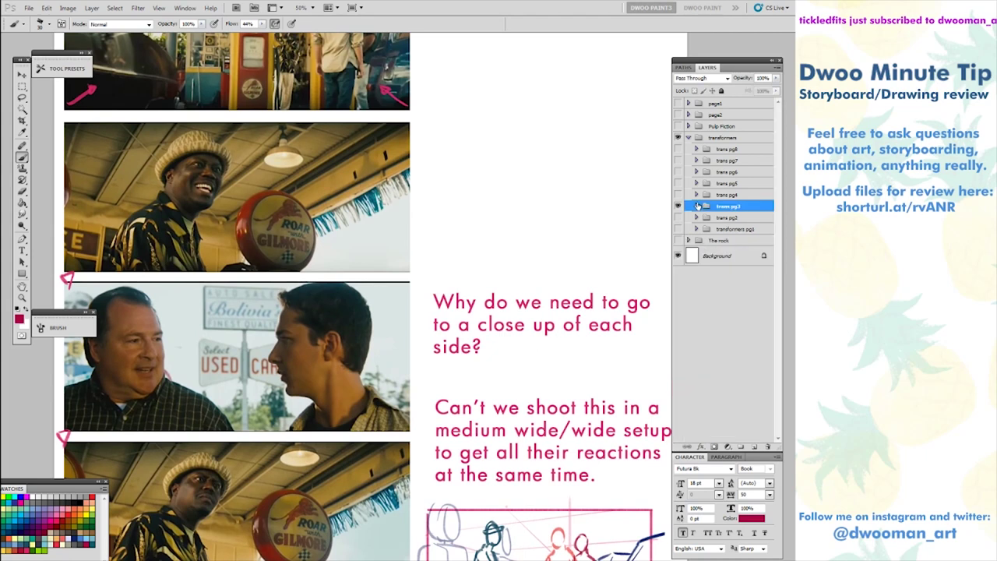
- Switch the visible page group from trans pg3 to trans pg4 and add a new layer at the top of trans pg4
{"action": "left_click", "coordinate": [678, 205]}
{"action": "left_click", "coordinate": [678, 195]}
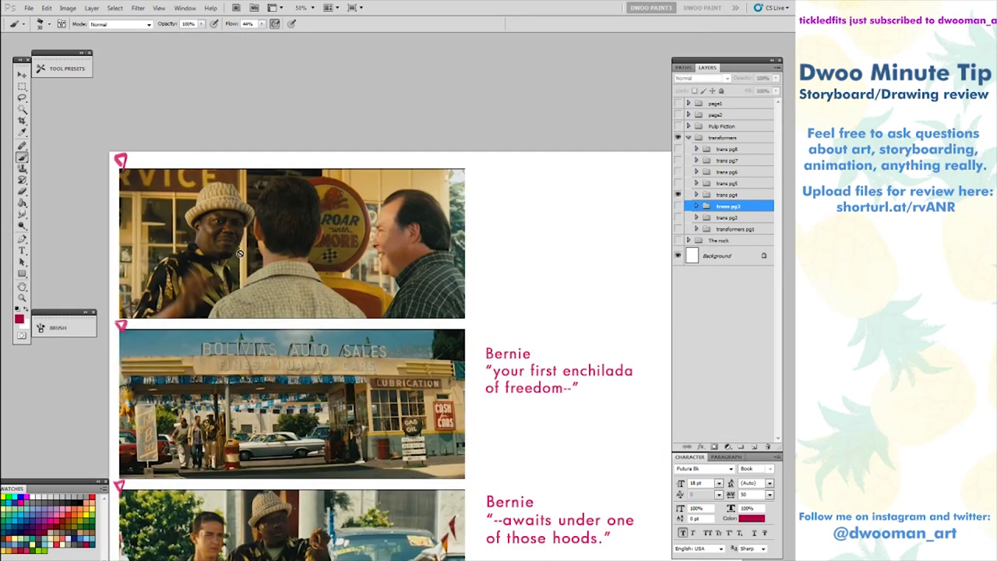
{"action": "left_click", "coordinate": [696, 195]}
{"action": "left_click", "coordinate": [726, 214]}
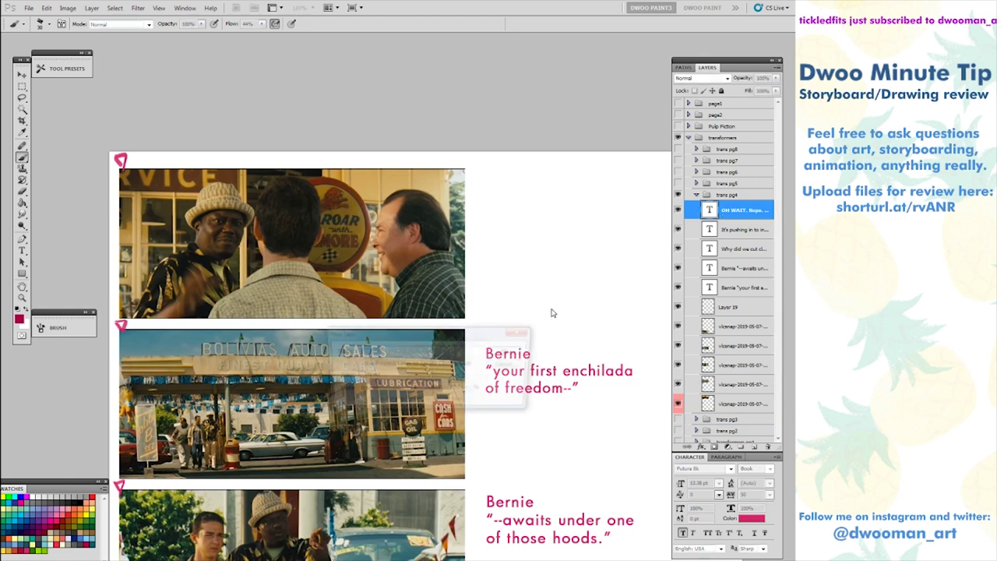
{"action": "key", "text": "ctrl+shift+n"}
{"action": "key", "text": "Return"}
- Show the canvas in full-screen mode to examine the upper page 4 panels and their notes
{"action": "left_click_drag", "start_coordinate": [379, 391], "coordinate": [385, 291]}
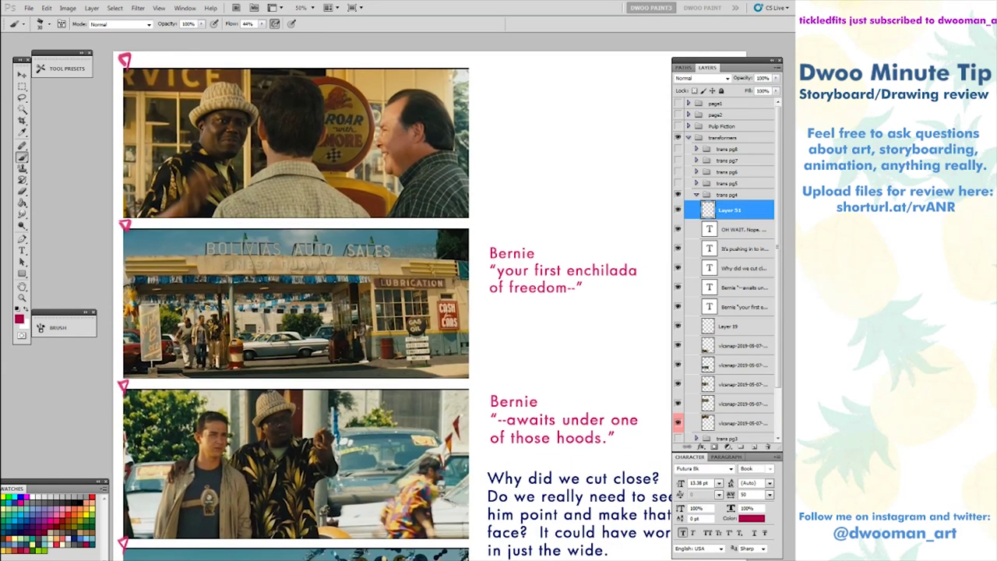
{"action": "left_click_drag", "start_coordinate": [551, 402], "coordinate": [516, 390]}
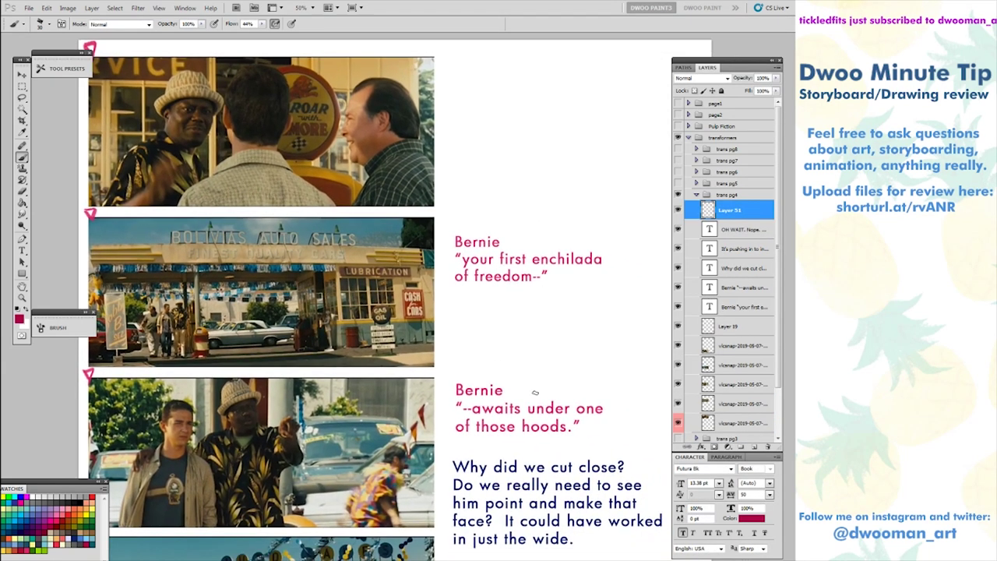
{"action": "key", "text": "f"}
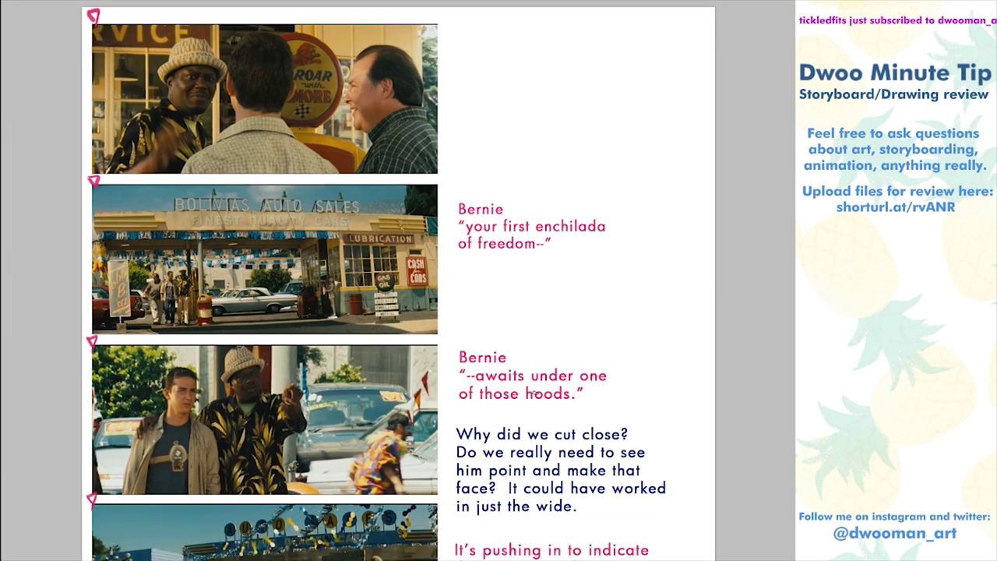
{"action": "left_click_drag", "start_coordinate": [517, 455], "coordinate": [528, 420]}
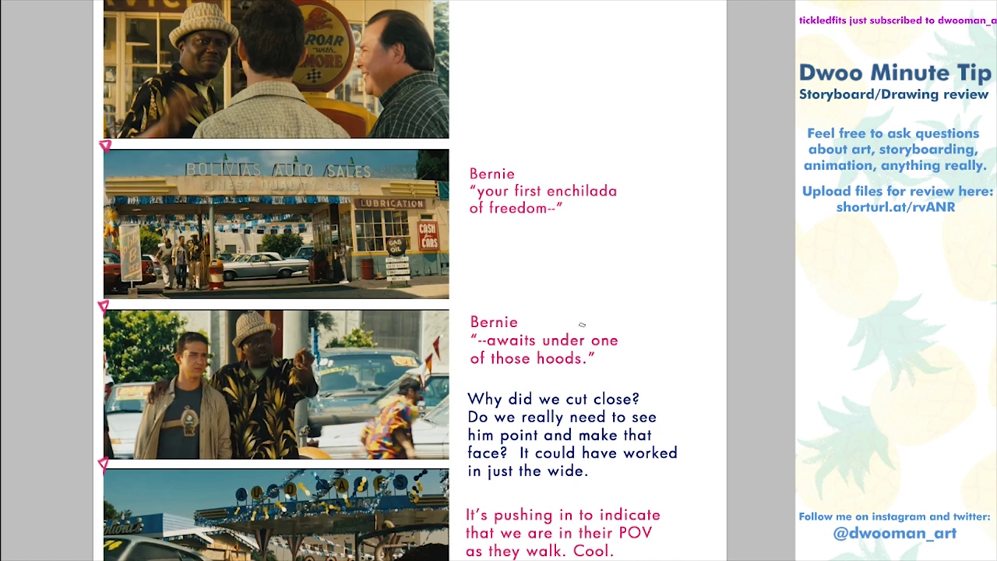
- Brush an arrow from the "awaits under one of those hoods" note up to the previous note, then outline the third panel's two men, undoing each stroke
{"action": "left_click_drag", "start_coordinate": [567, 329], "coordinate": [567, 231]}
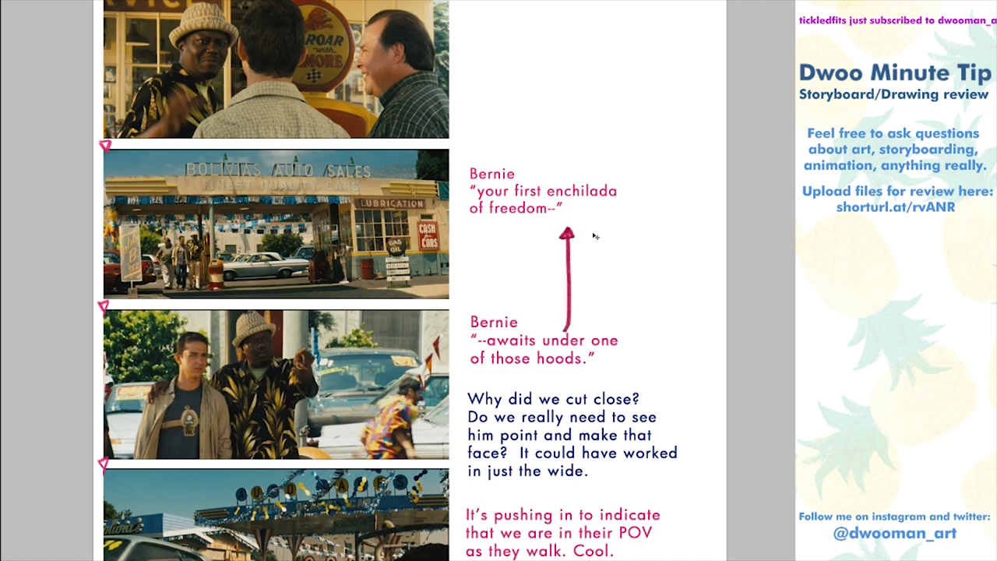
{"action": "key", "text": "ctrl+z"}
{"action": "mouse_move", "coordinate": [290, 398]}
{"action": "left_mouse_down"}
{"action": "mouse_move", "coordinate": [293, 407]}
{"action": "mouse_move", "coordinate": [316, 388]}
{"action": "mouse_move", "coordinate": [284, 343]}
{"action": "mouse_move", "coordinate": [169, 324]}
{"action": "mouse_move", "coordinate": [302, 428]}
{"action": "left_mouse_up"}
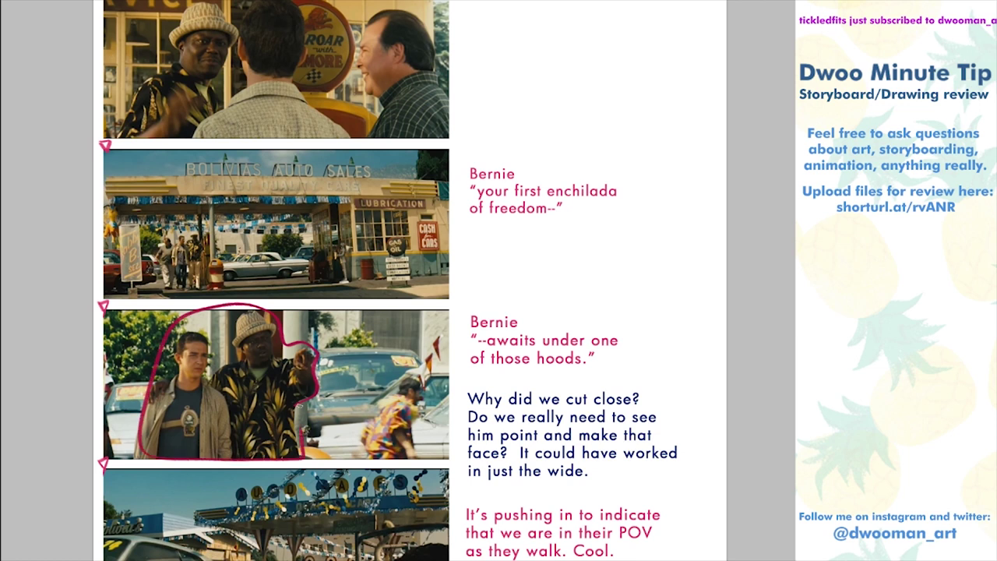
{"action": "key", "text": "ctrl+z"}
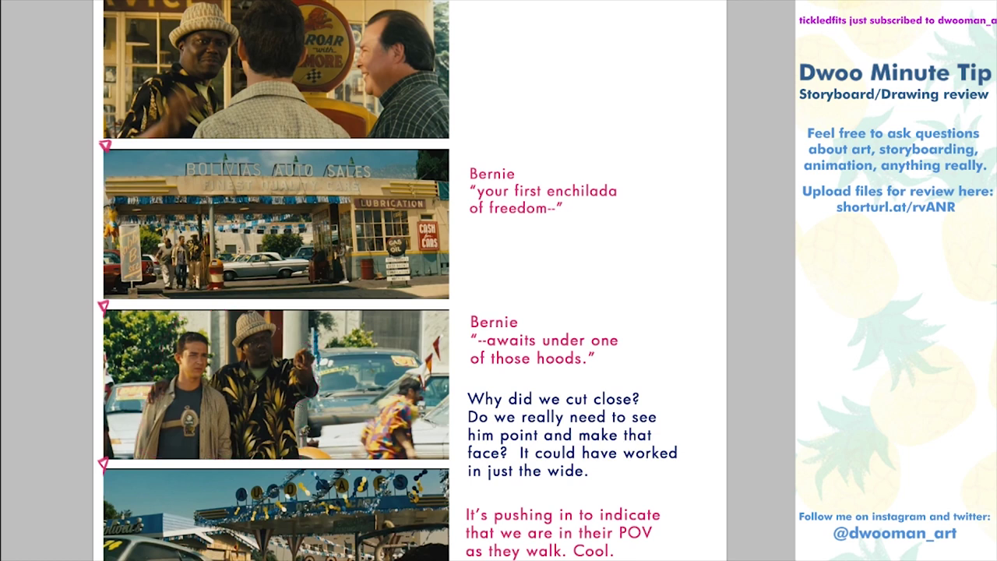